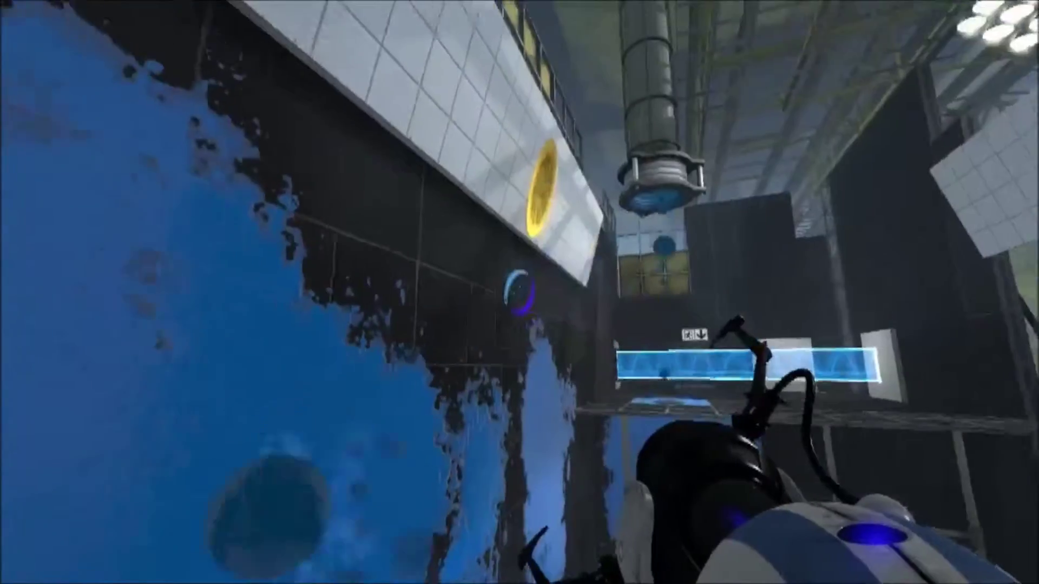
click(519, 293)
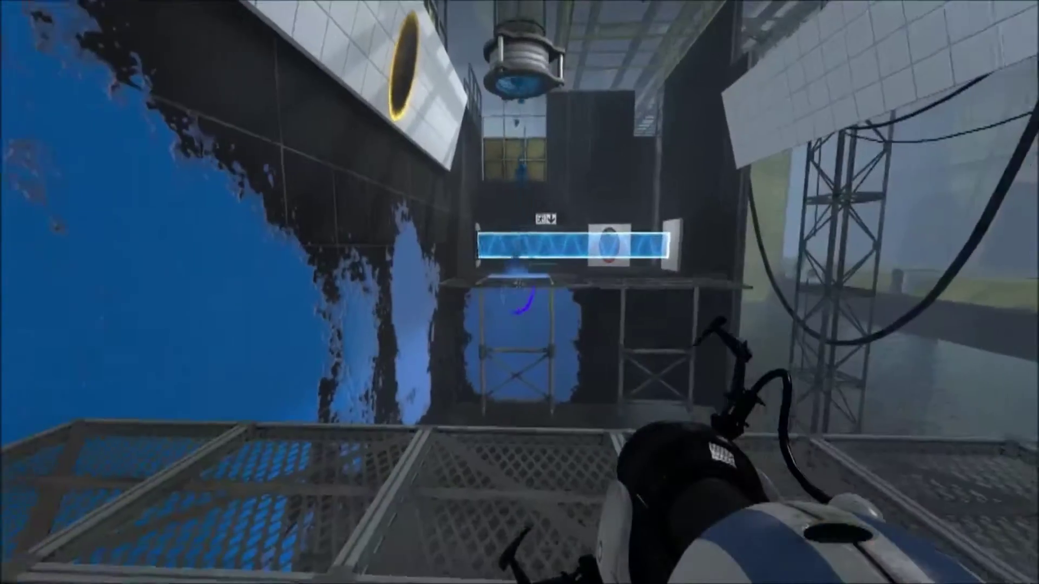
click(519, 292)
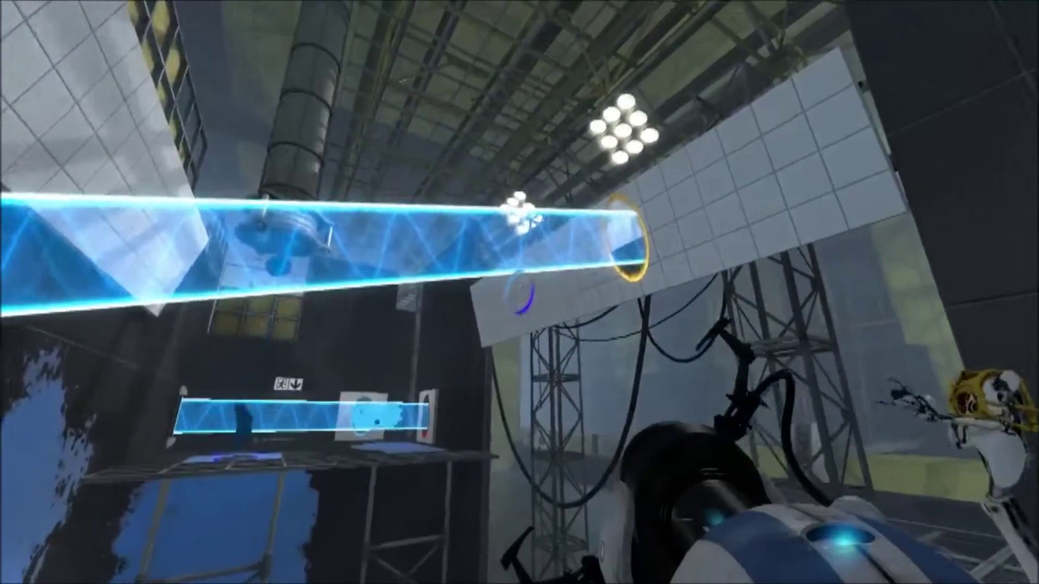
right_click(520, 293)
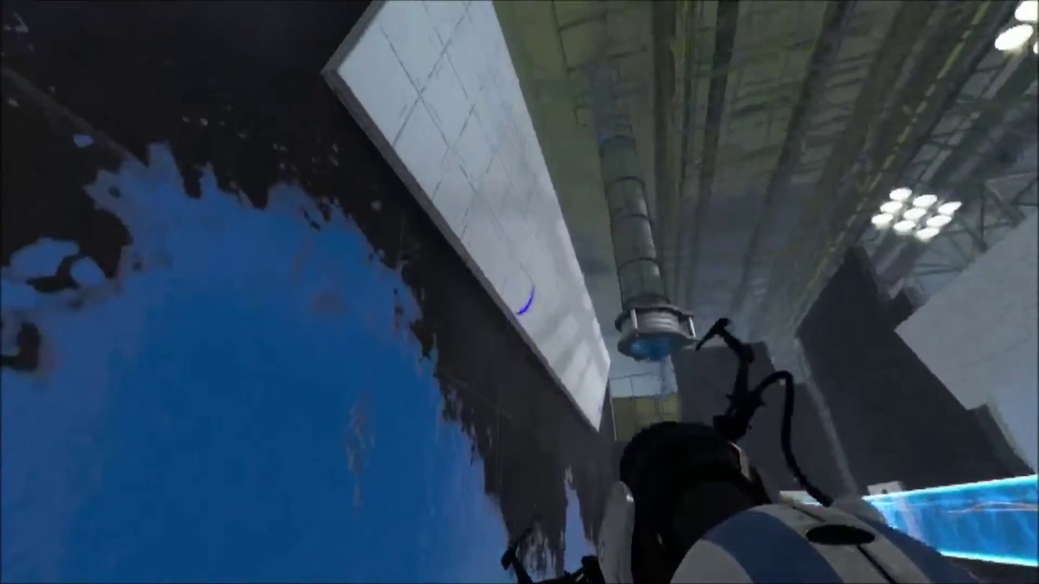
click(520, 292)
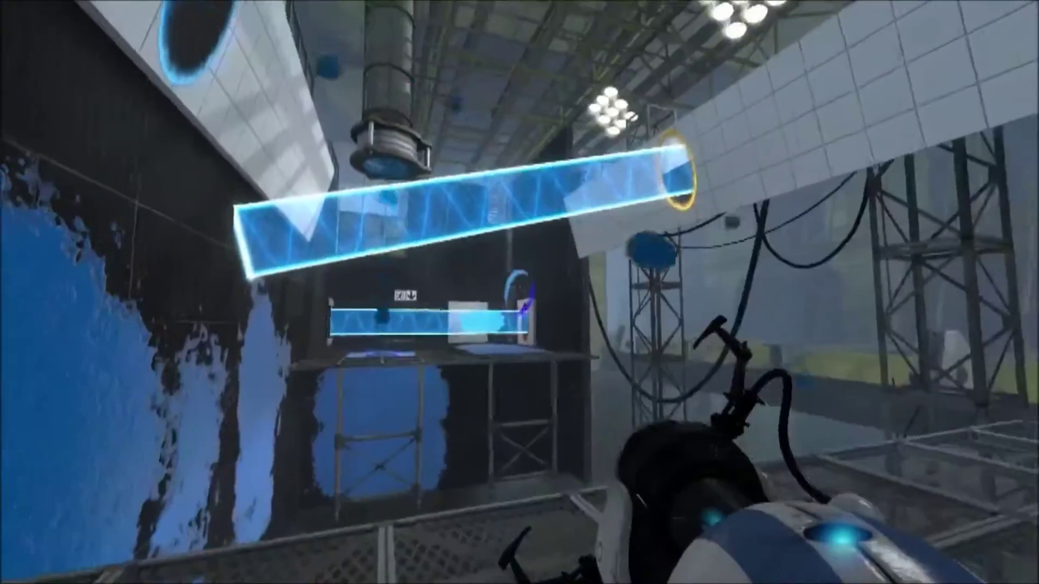
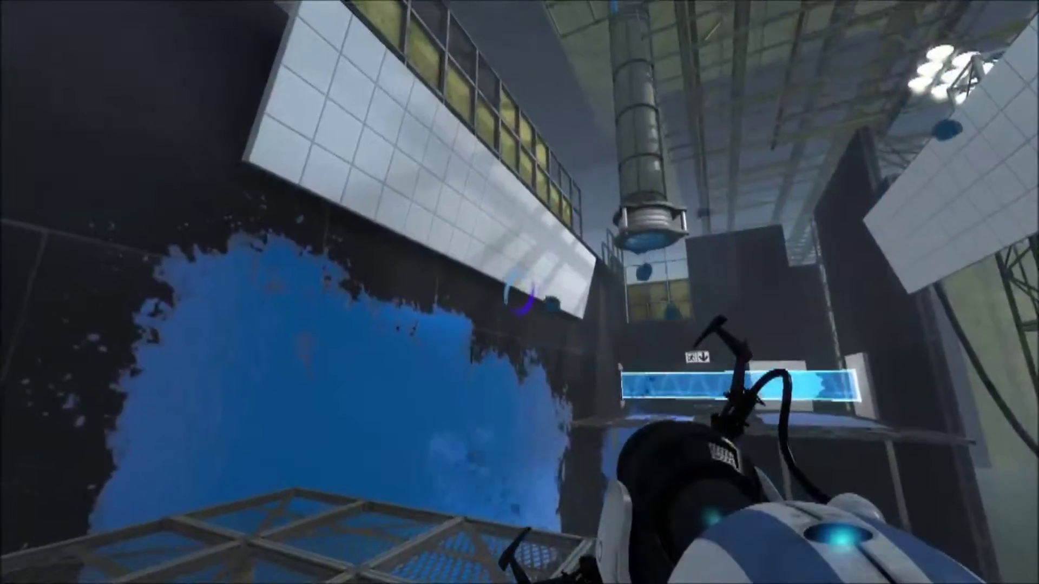
click(520, 292)
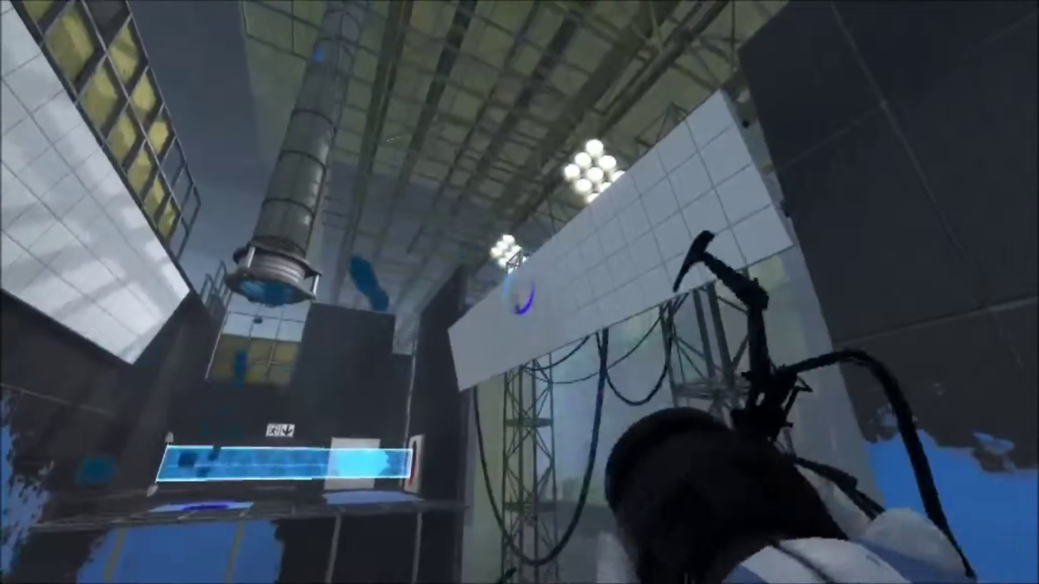
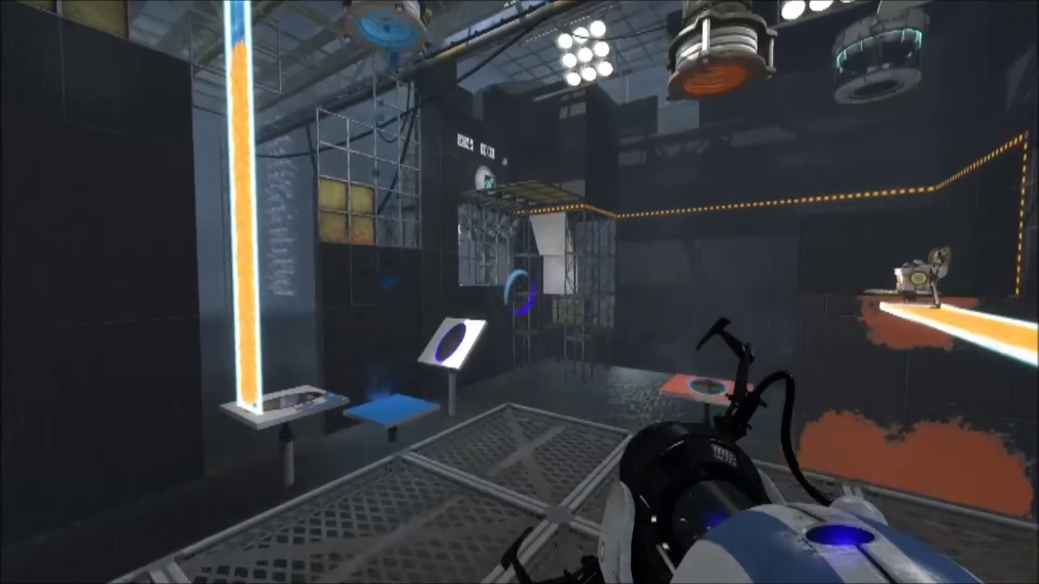
click(521, 293)
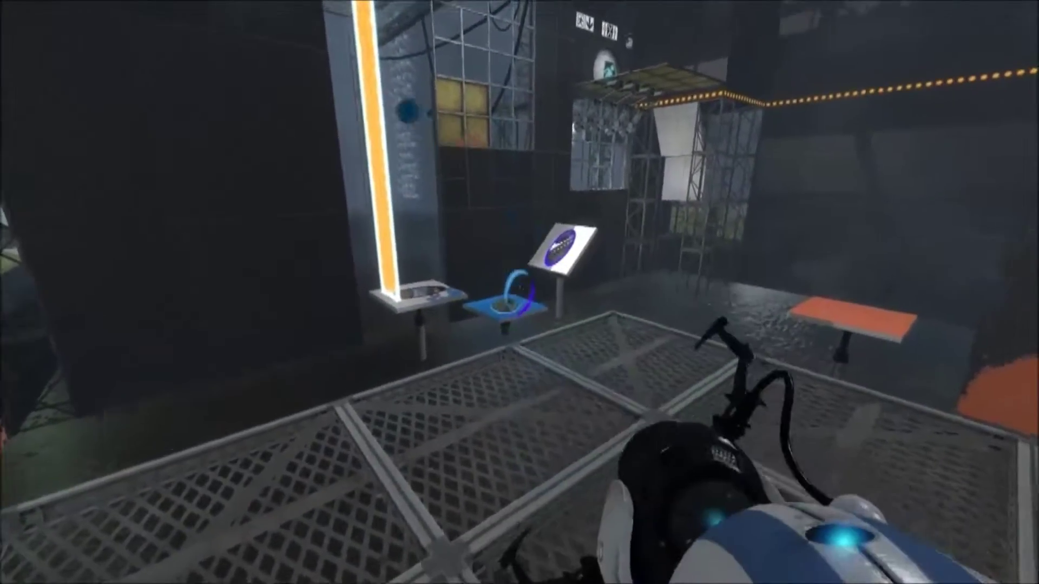
click(519, 293)
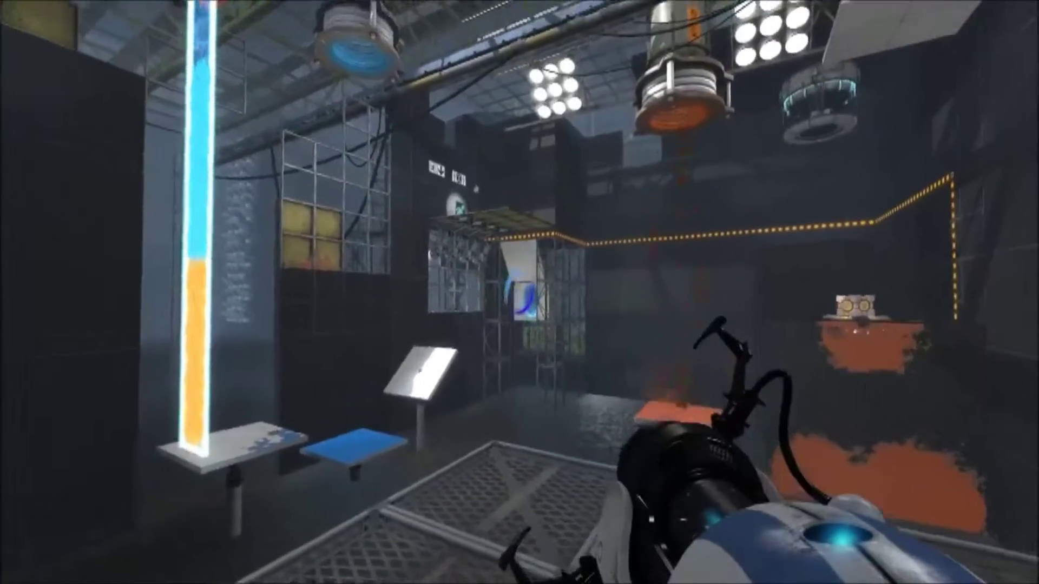
click(520, 292)
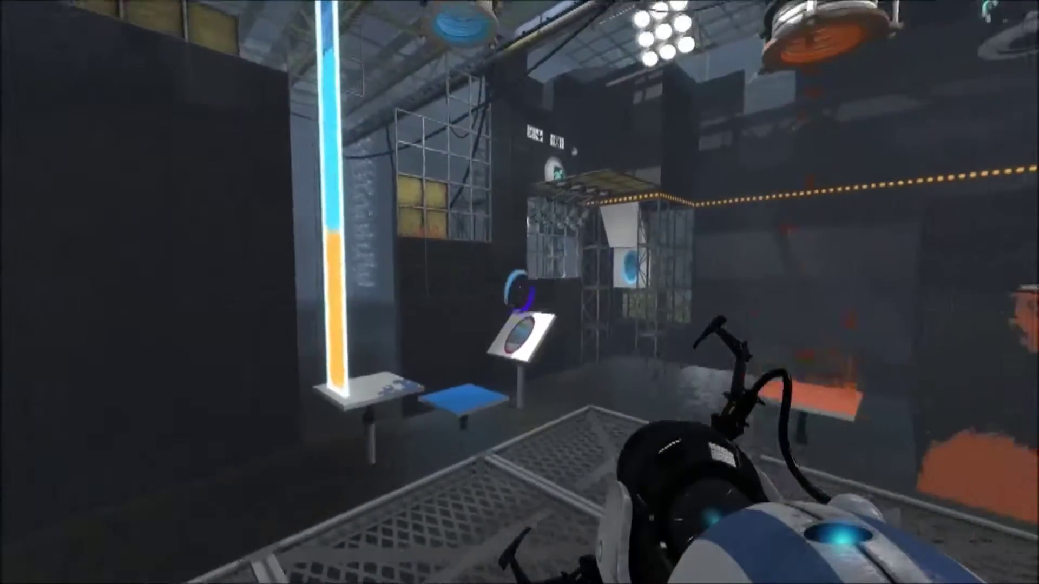
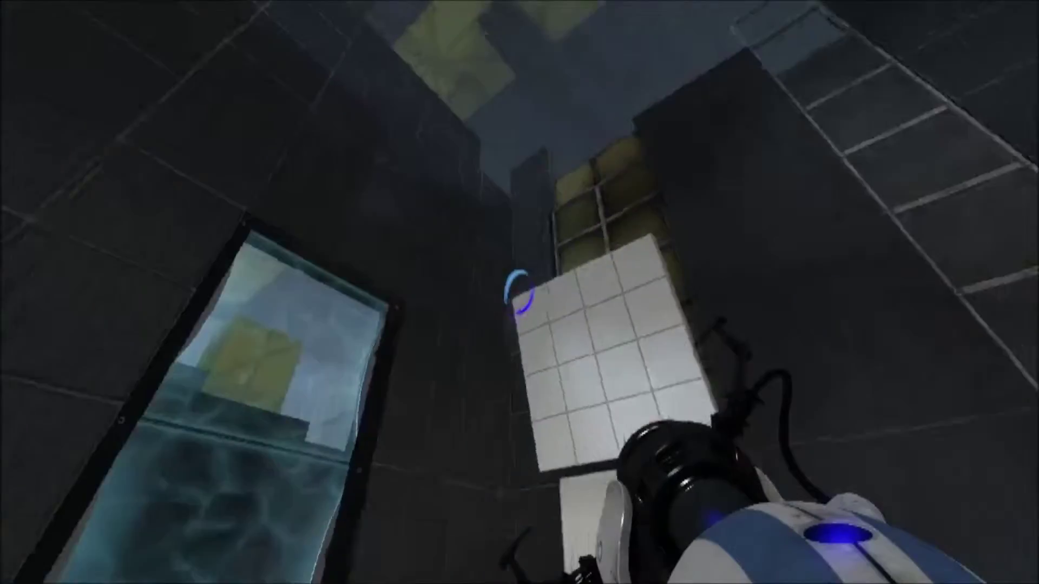
right_click(520, 292)
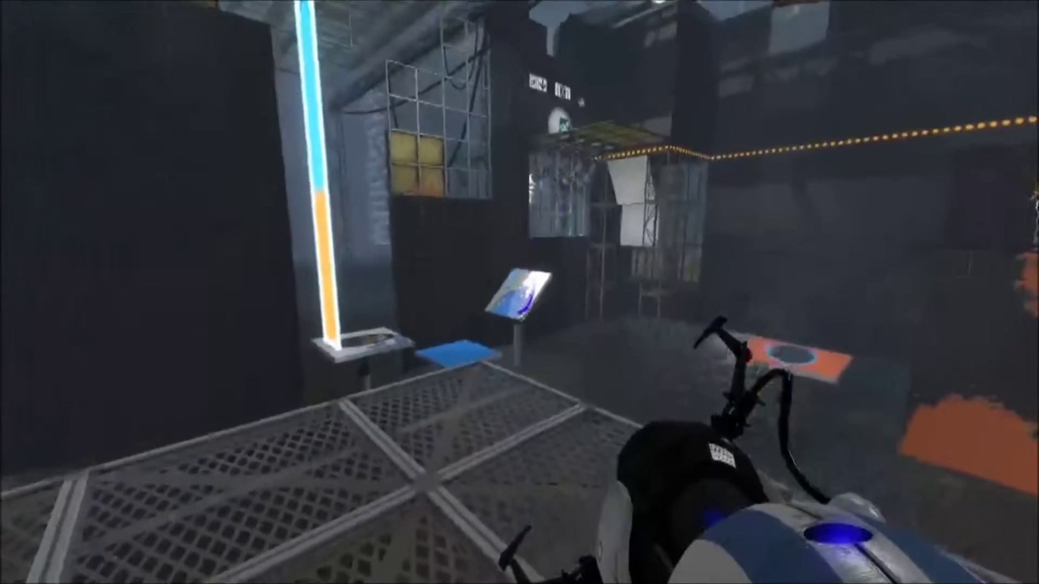
click(520, 292)
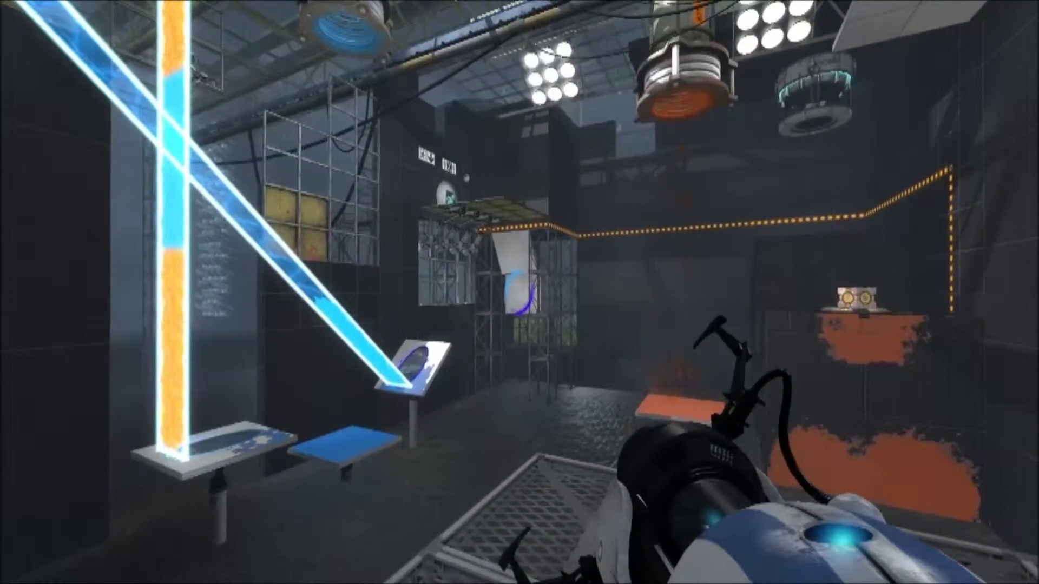
click(519, 292)
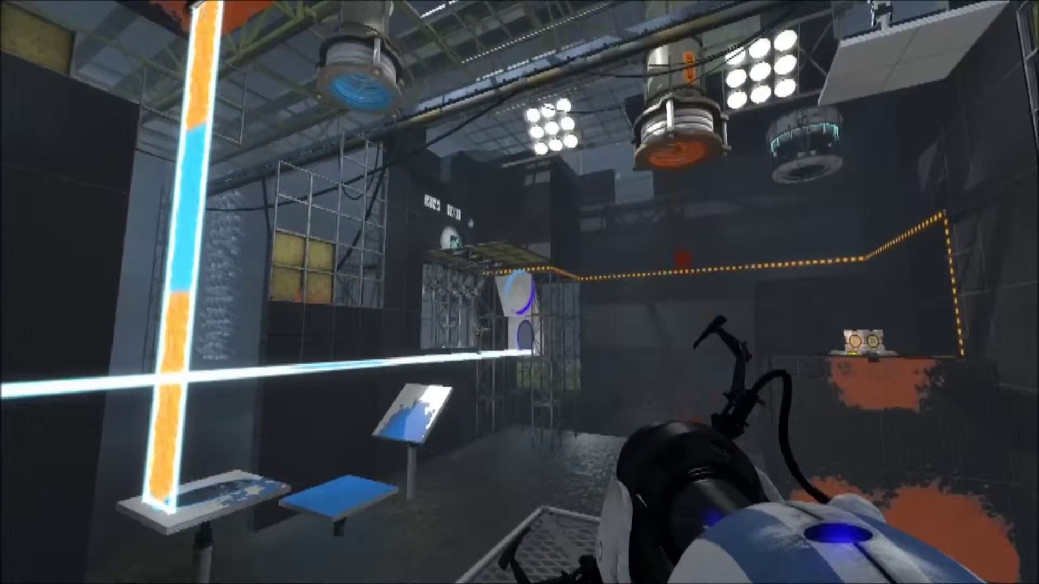
click(520, 293)
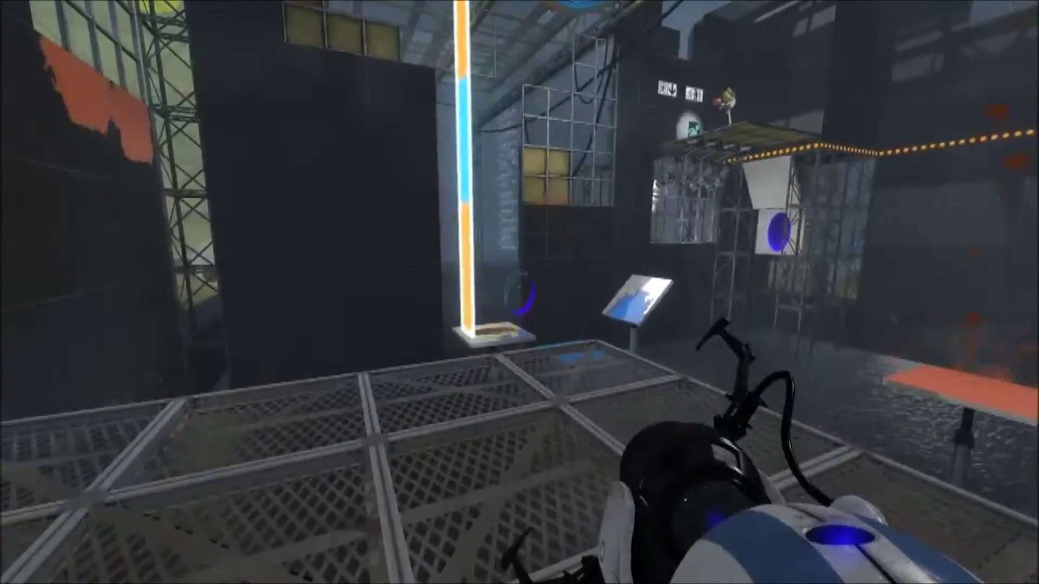
key(w)
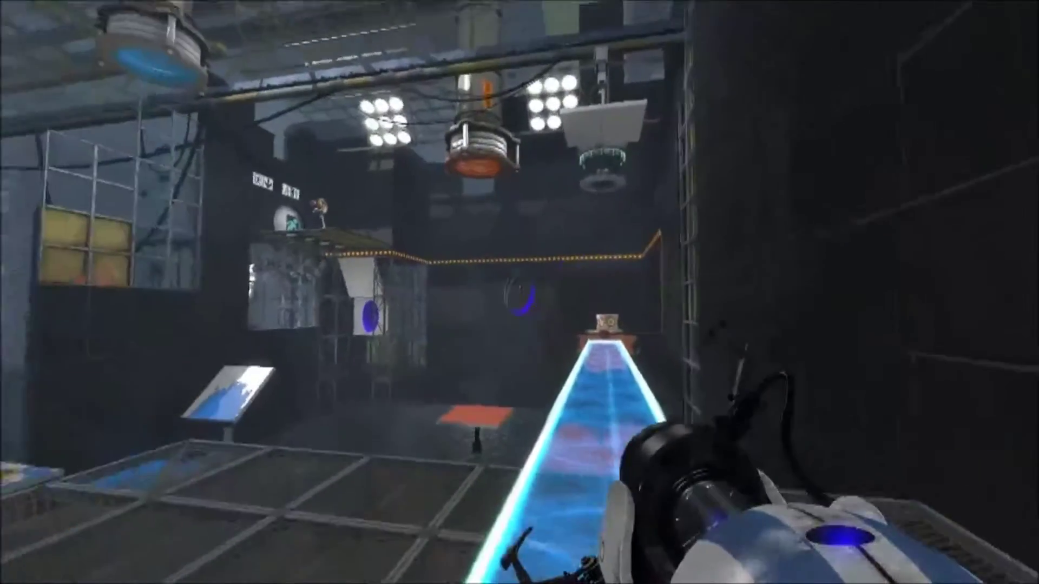
key(w)
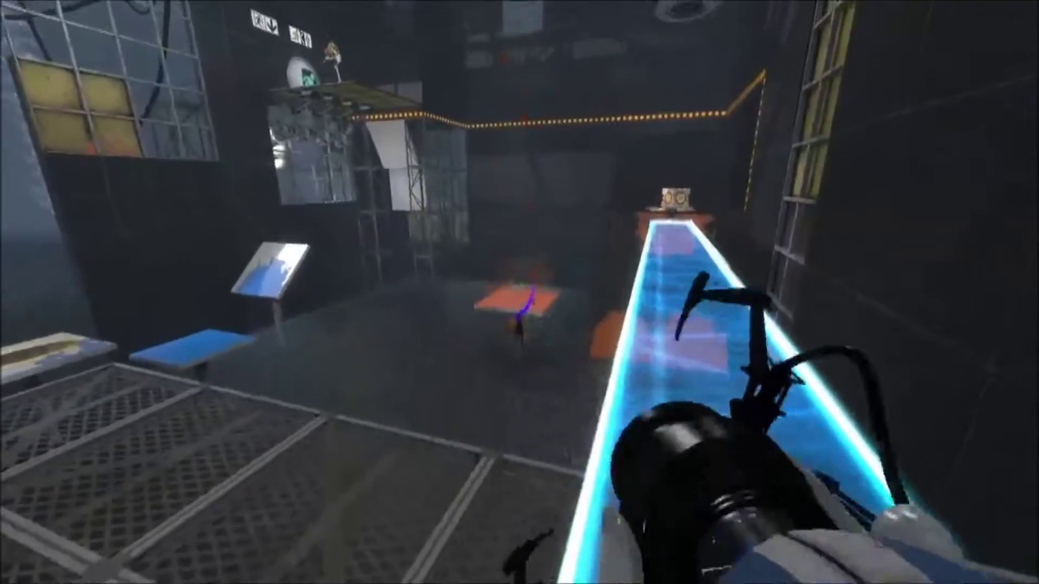